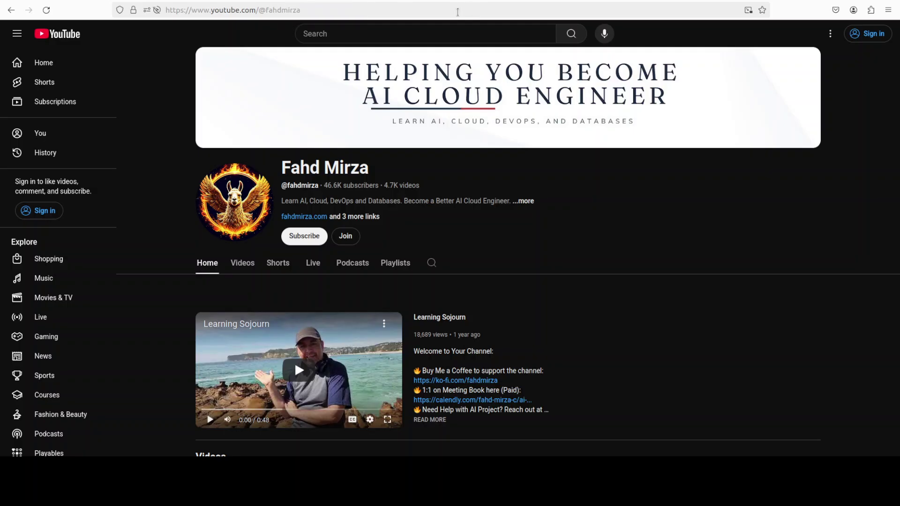
# - Switch to the tab showing the decart-ai/Lucy-Edit-Dev model card on Hugging Face
pyautogui.hotkey('ctrl', 'Tab')
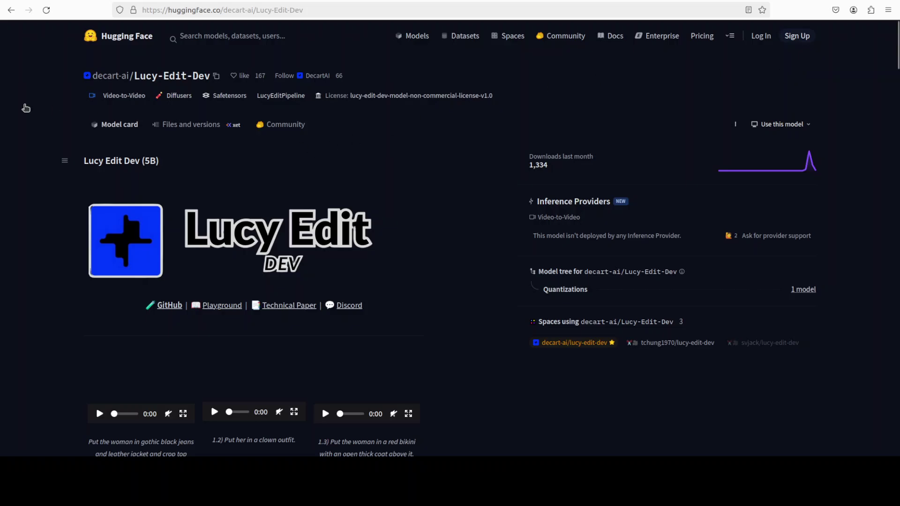
# - Check the GPU with nvidia-smi and paste the Python 3.11 conda create command for 'ai'
pyautogui.click(0, 96)
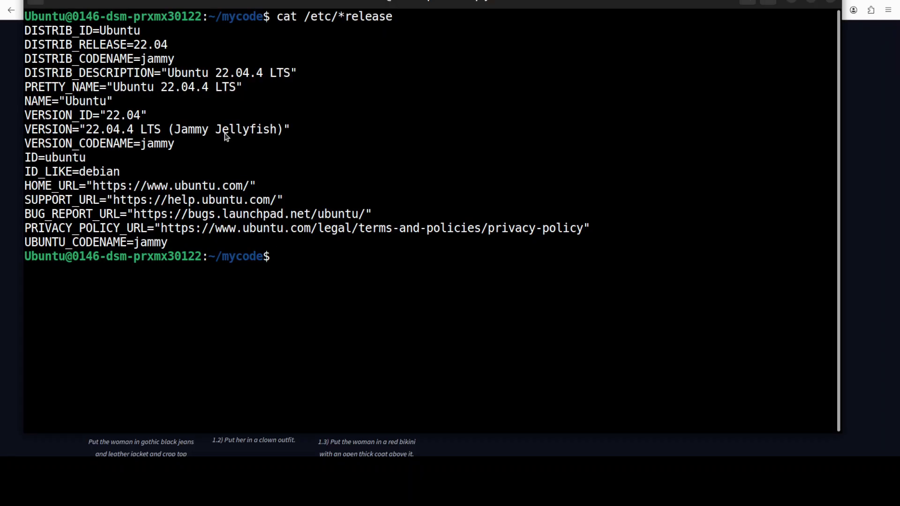
pyautogui.write('nvidia-smi')
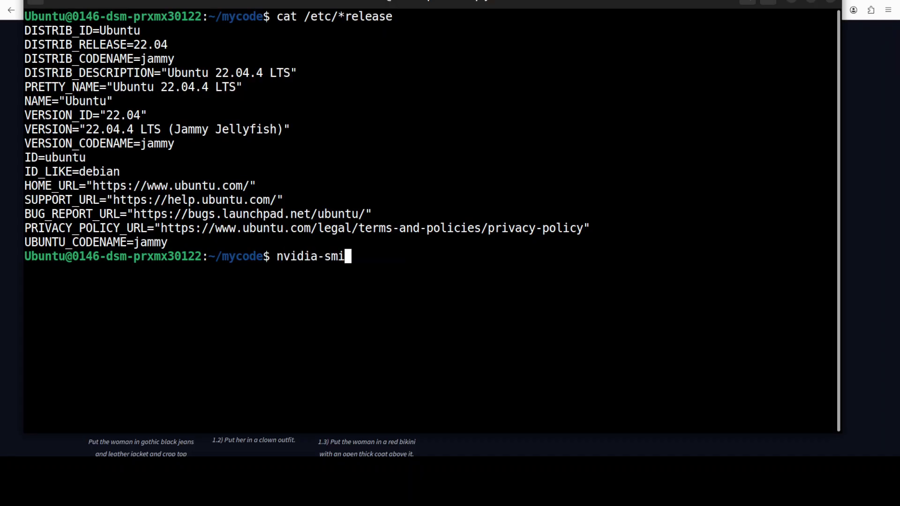
pyautogui.press('Return')
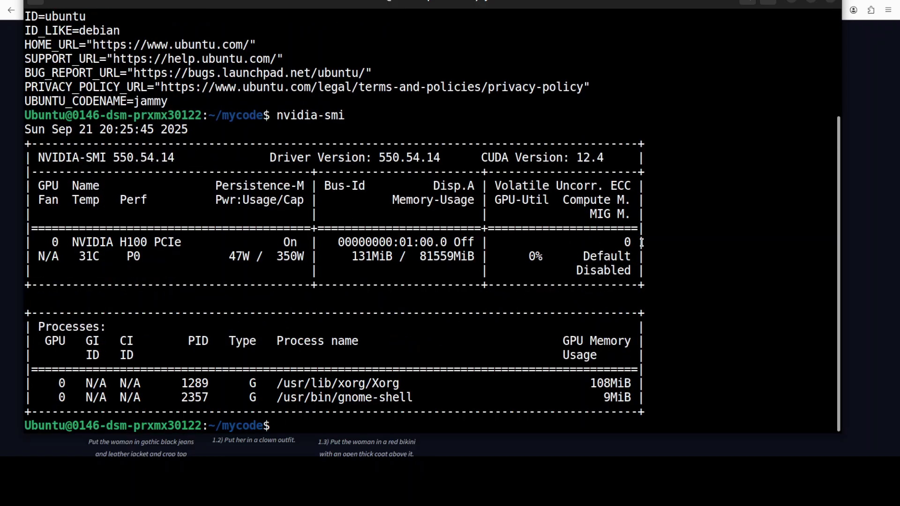
pyautogui.rightClick(461, 129)
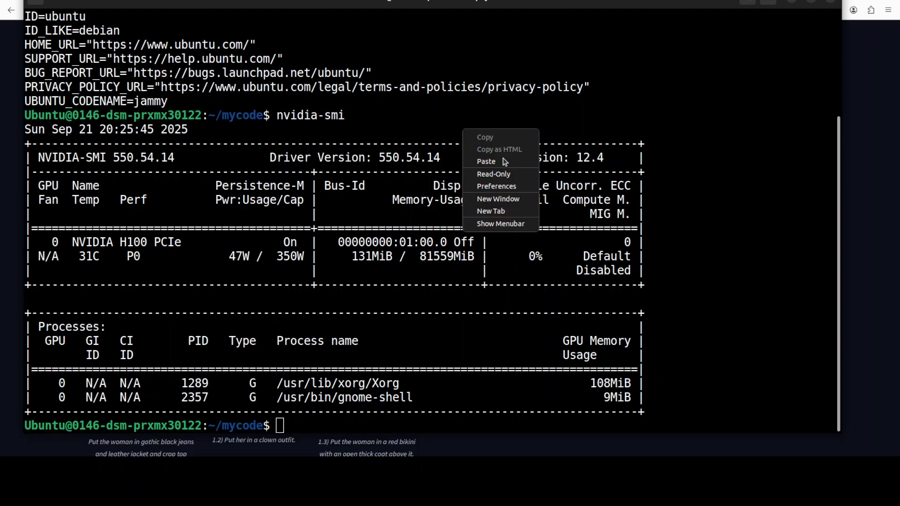
pyautogui.click(504, 162)
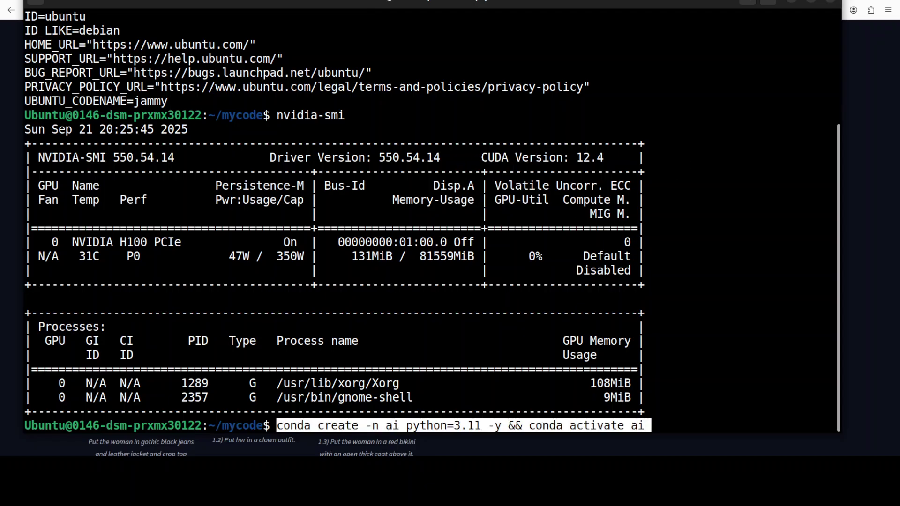
# - Run the conda create command to build and activate the ai environment
pyautogui.press('Return')
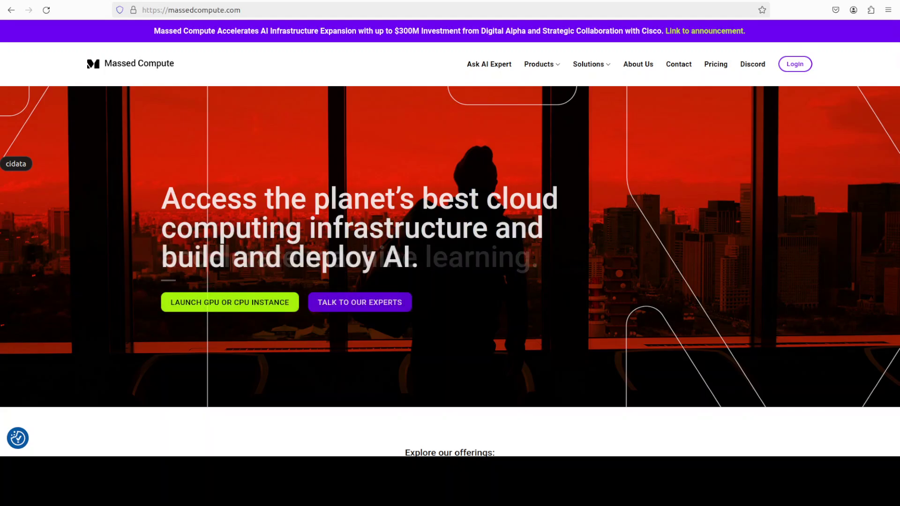
# - Install gradio, diffusers, torch, torchvision and pillow via the pasted pip command, then check progress
pyautogui.hotkey('alt', 'Tab')
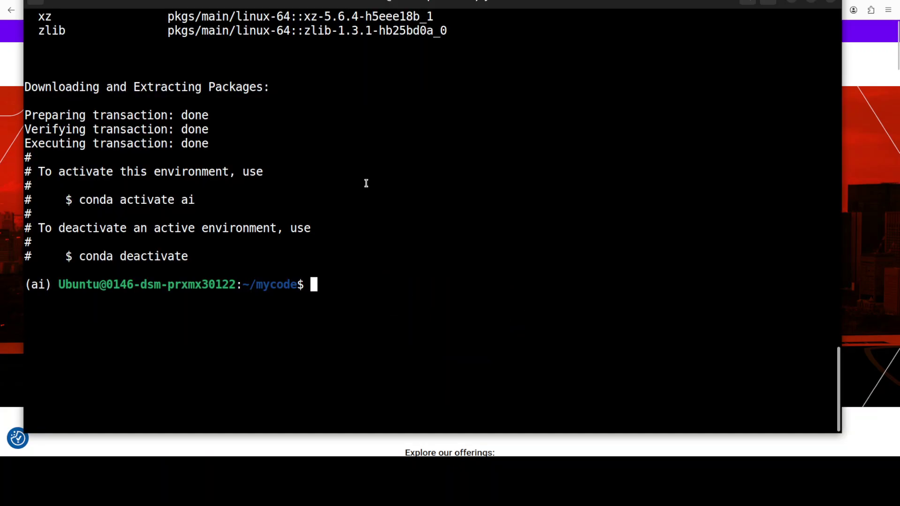
pyautogui.rightClick(378, 145)
pyautogui.click(409, 178)
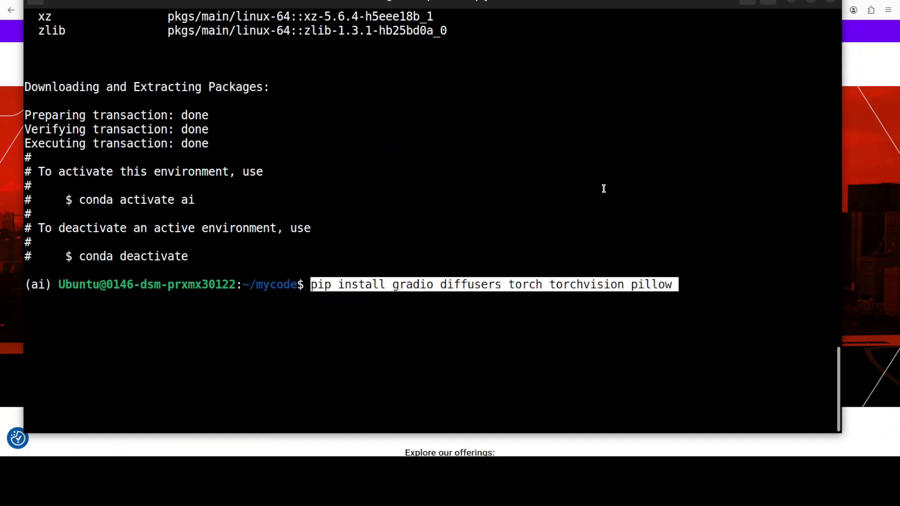
pyautogui.press('Return')
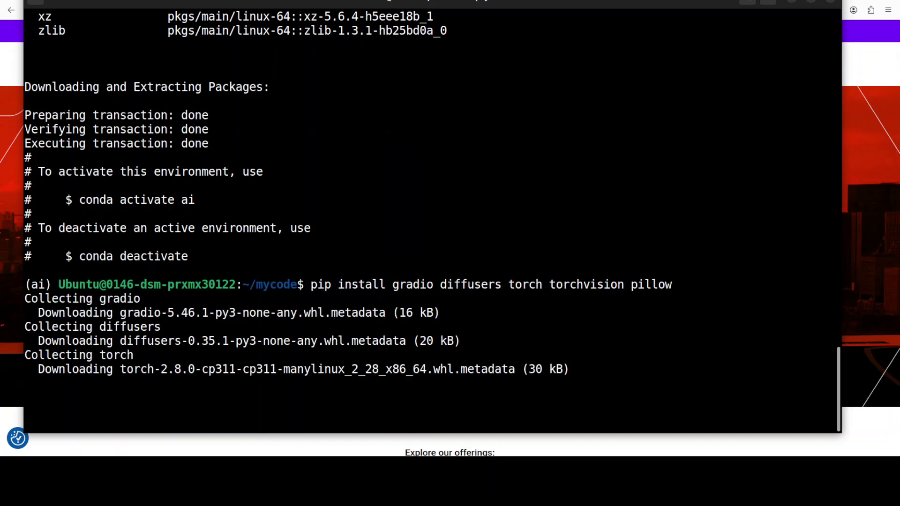
pyautogui.hotkey('alt', 'Tab')
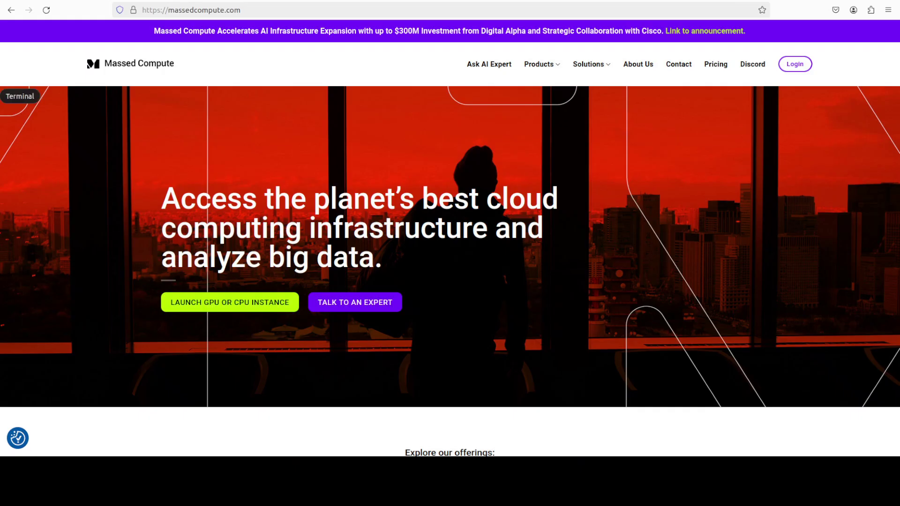
pyautogui.hotkey('alt', 'Tab')
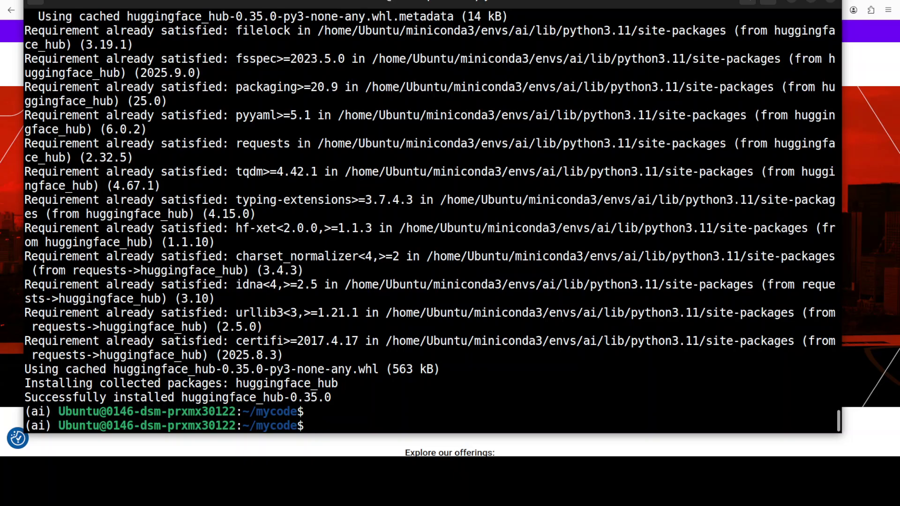
# - Clear the terminal and leave python app.py typed at the prompt, not yet run
pyautogui.write('clear')
pyautogui.press('Return')
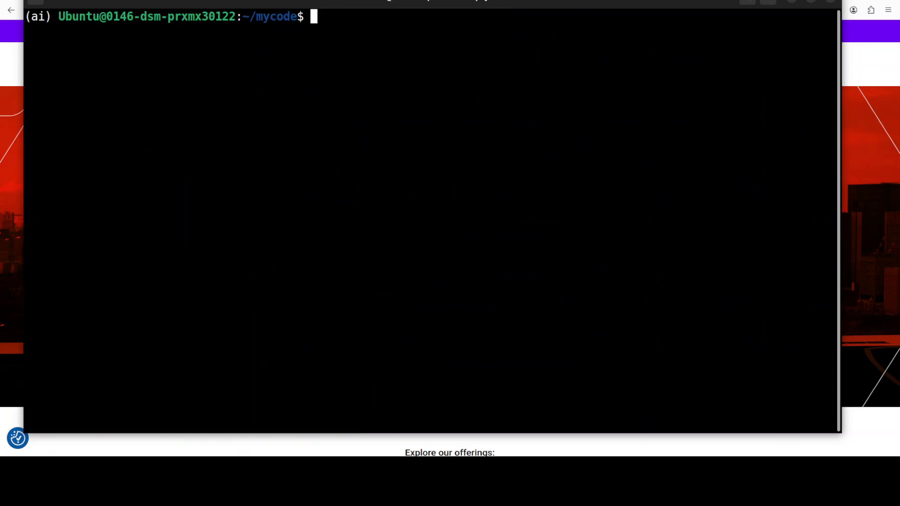
pyautogui.write('python app.py')
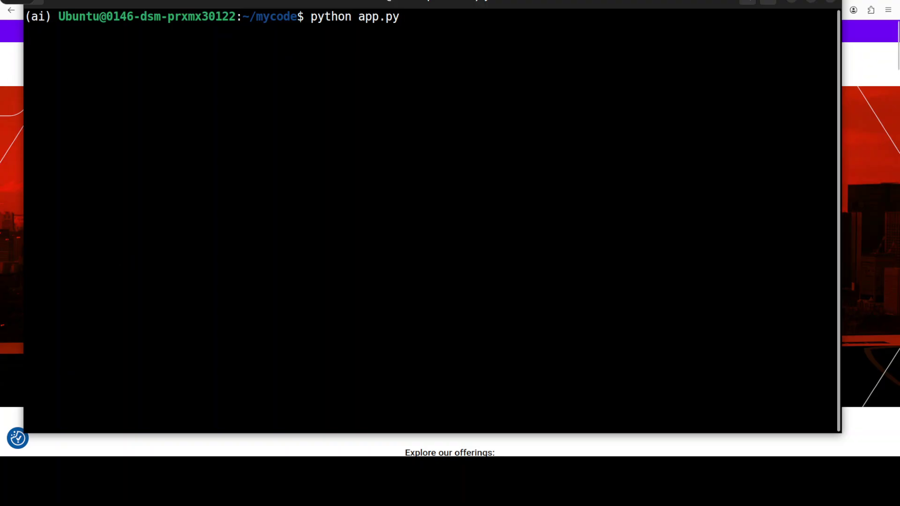
pyautogui.hotkey('alt', 'Tab')
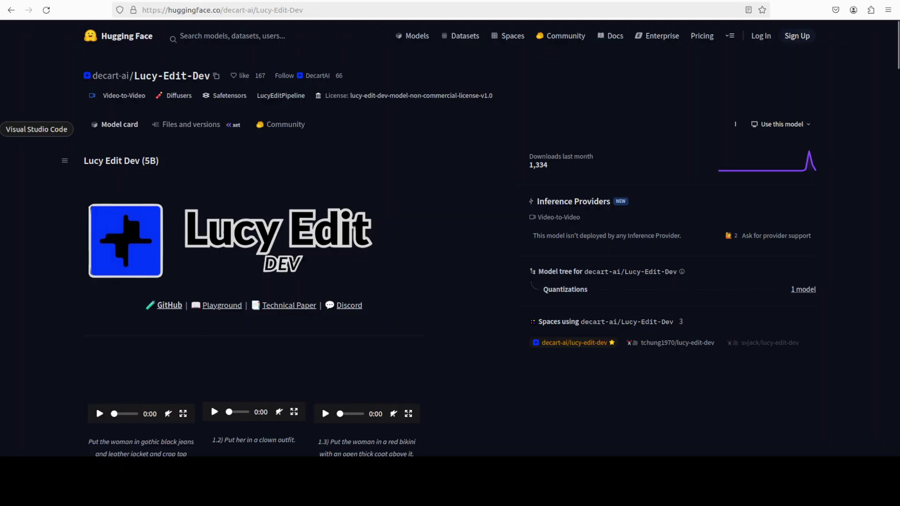
# - Review app.py in VS Code, then run python app.py to download the model and launch the UI
pyautogui.hotkey('alt', 'Tab')
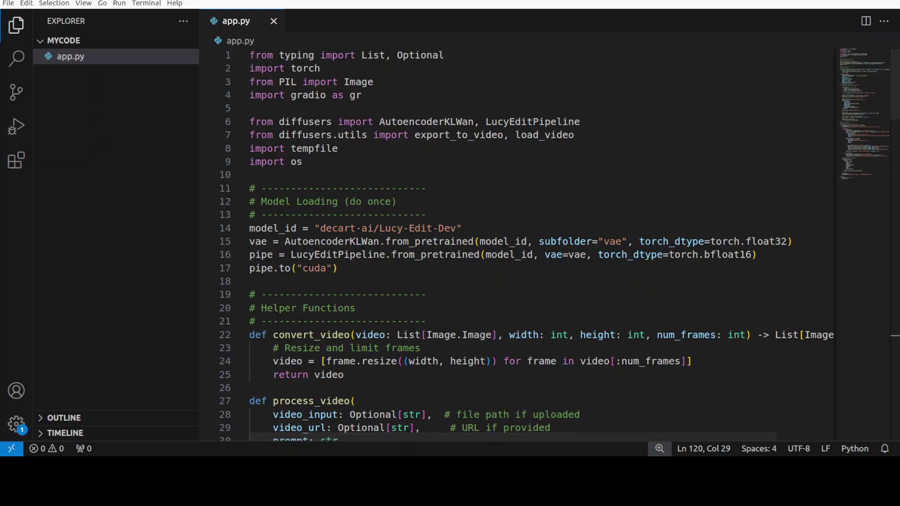
pyautogui.hotkey('alt', 'Tab')
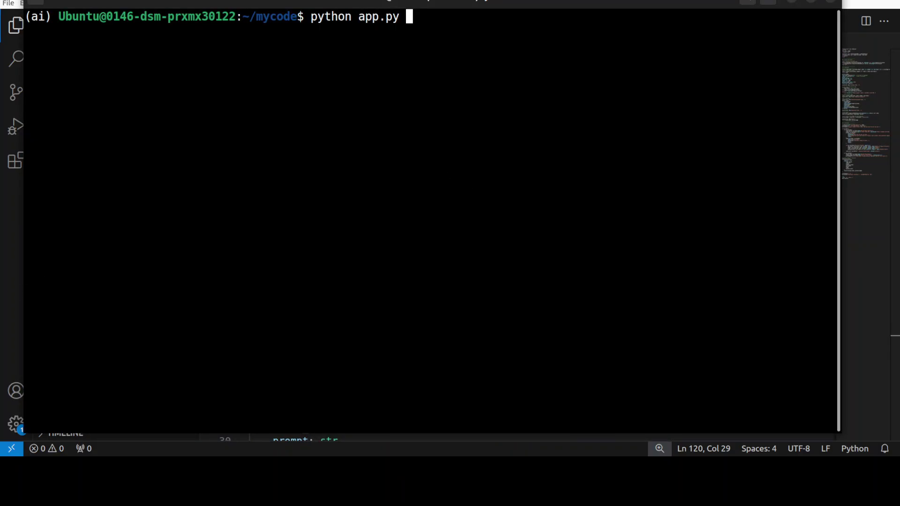
pyautogui.press('Return')
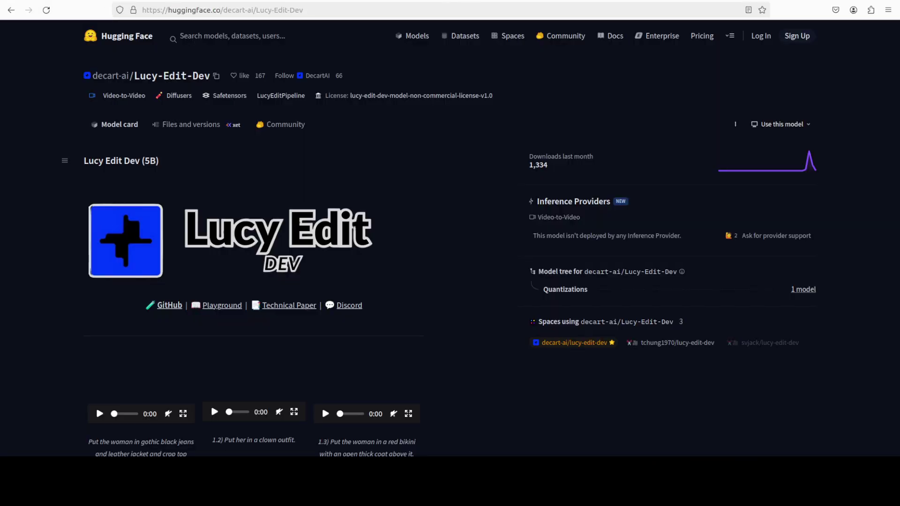
# - Load localhost:7860 in a new browser tab and zoom the page to 120%
pyautogui.hotkey('ctrl', 't')
pyautogui.write('localhost:7860')
pyautogui.press('Return')
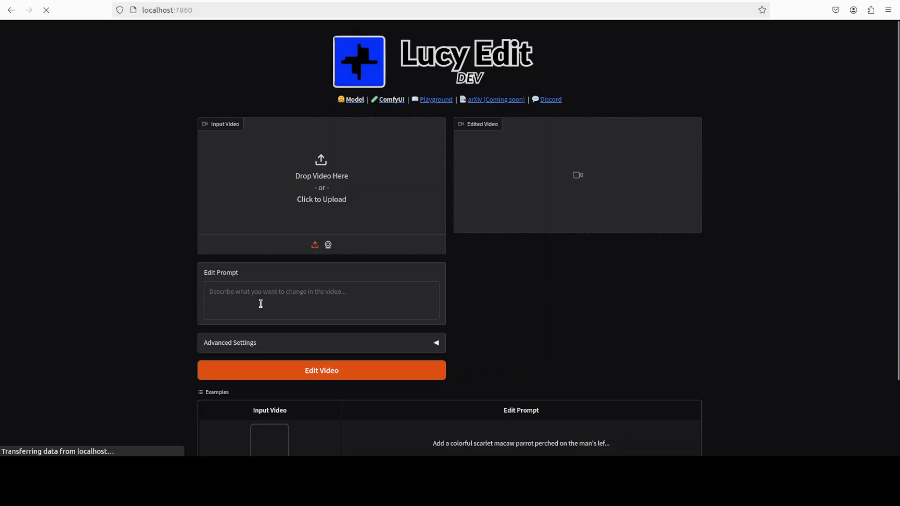
pyautogui.hotkey('ctrl', '+')
pyautogui.hotkey('ctrl', '+')
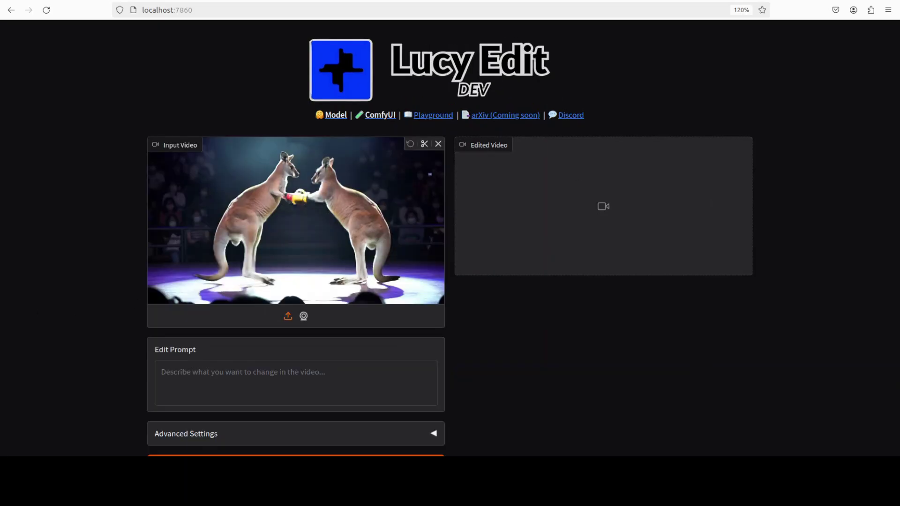
# - Play the kangaroo boxing clip and paste the silver-skin prompt into Edit Prompt
pyautogui.click(164, 290)
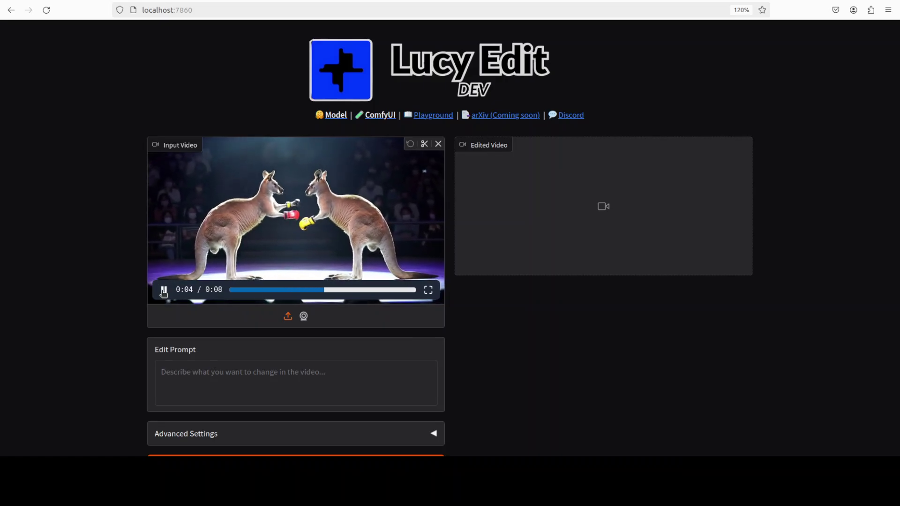
pyautogui.click(236, 376)
pyautogui.write('Change the skin color of Kangaroos to silver with natural highlights, subtle root shadowing, silky texture, gentle waves, soft shine, dimensional tones, natural movement, professional color treatment, light-catching shimmer, varied silver shades, realistic color gradation, healthy glossy appearance, volumetric lighting interaction.')
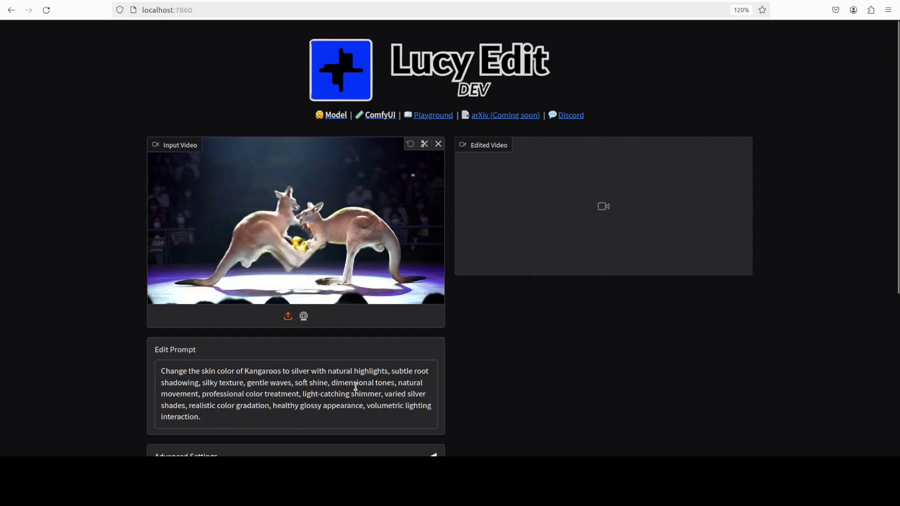
pyautogui.scroll(-2, 357, 381)
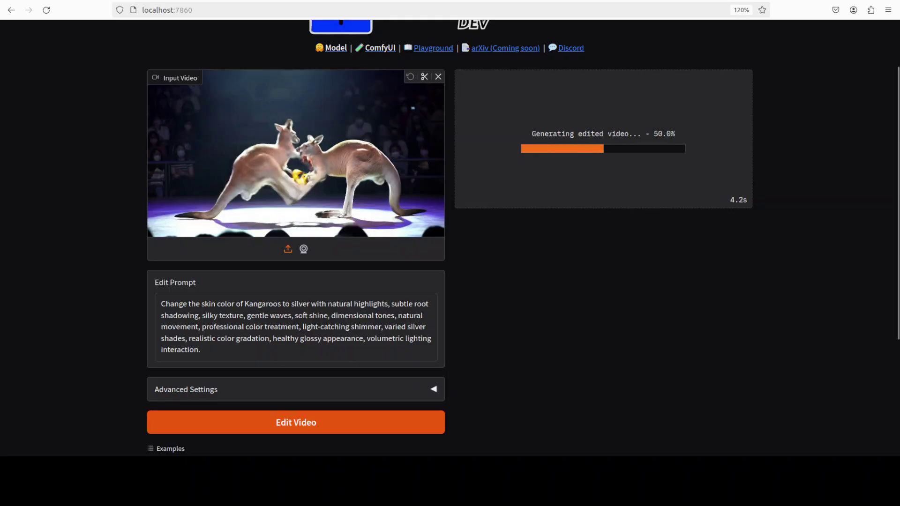
# - Run nvidia-smi in the terminal to check H100 usage during generation
pyautogui.hotkey('alt', 'Tab')
pyautogui.press('Return')
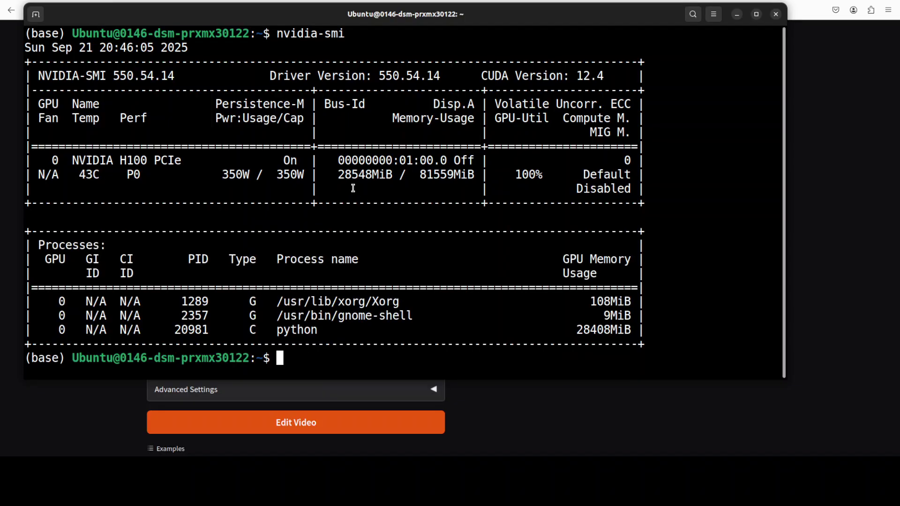
# - Minimize the terminal and wait for the silver kangaroo edit to finish
pyautogui.click(737, 17)
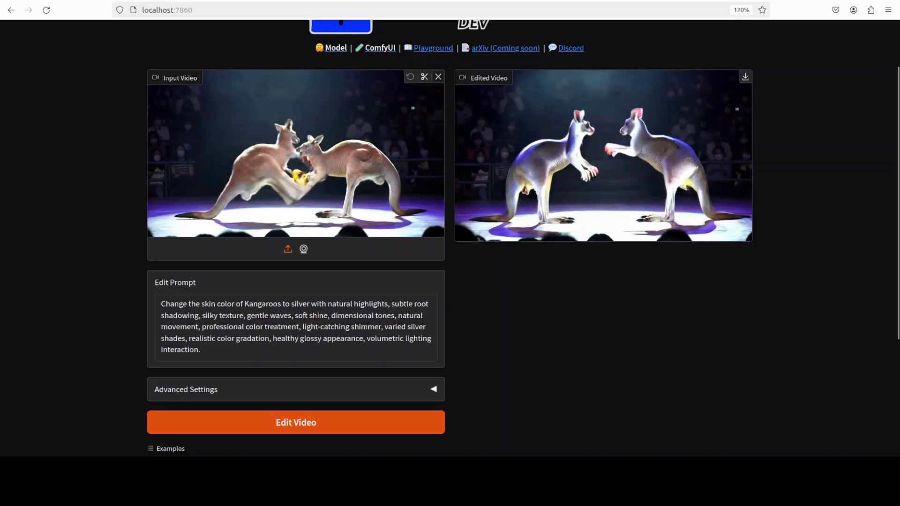
# - Replace the input video with flying.mp4, preview it, and start the auburn-hair edit
pyautogui.click(432, 79)
pyautogui.click(389, 183)
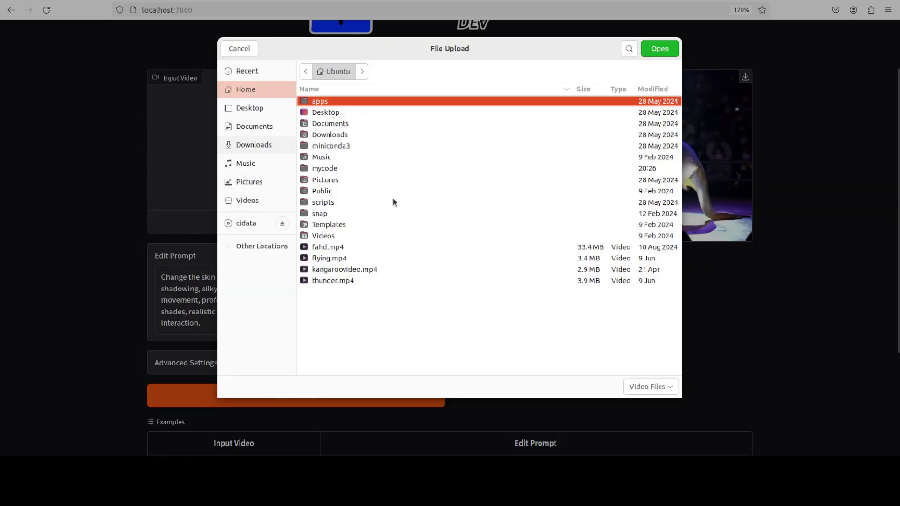
pyautogui.doubleClick(331, 258)
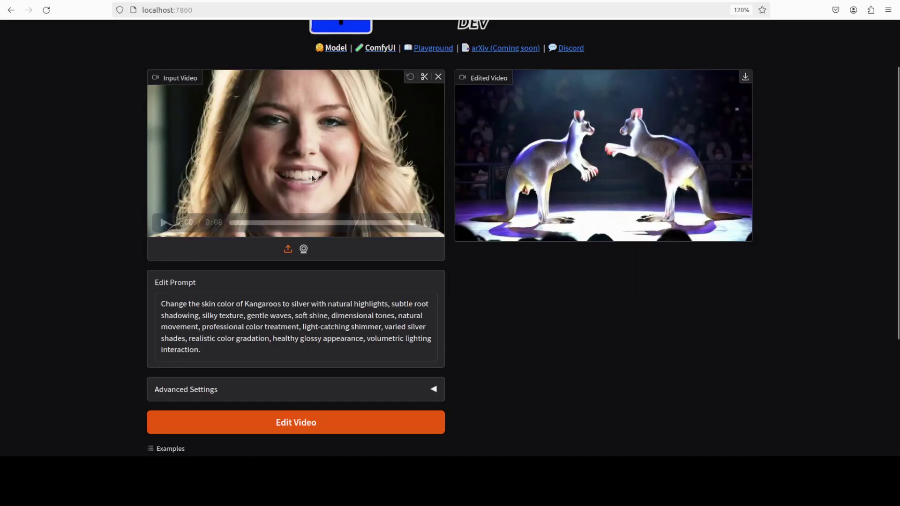
pyautogui.click(164, 223)
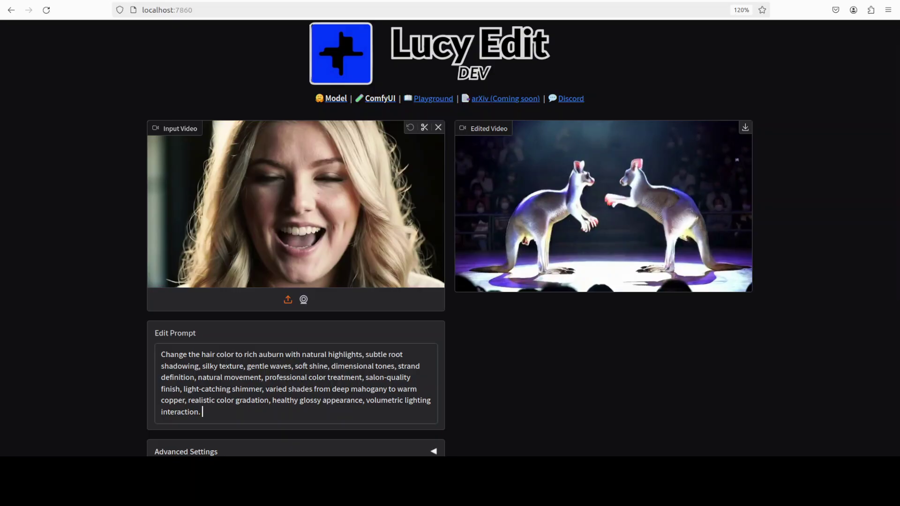
pyautogui.scroll(-2, 449, 234)
pyautogui.click(289, 418)
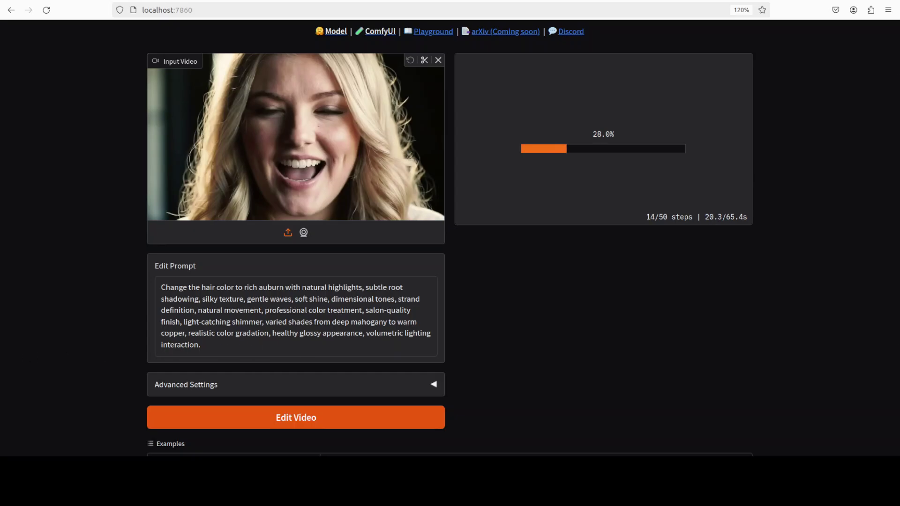
# - Rerun nvidia-smi to confirm about 38742MiB GPU use at 100%, then minimize the terminal
pyautogui.click(20, 96)
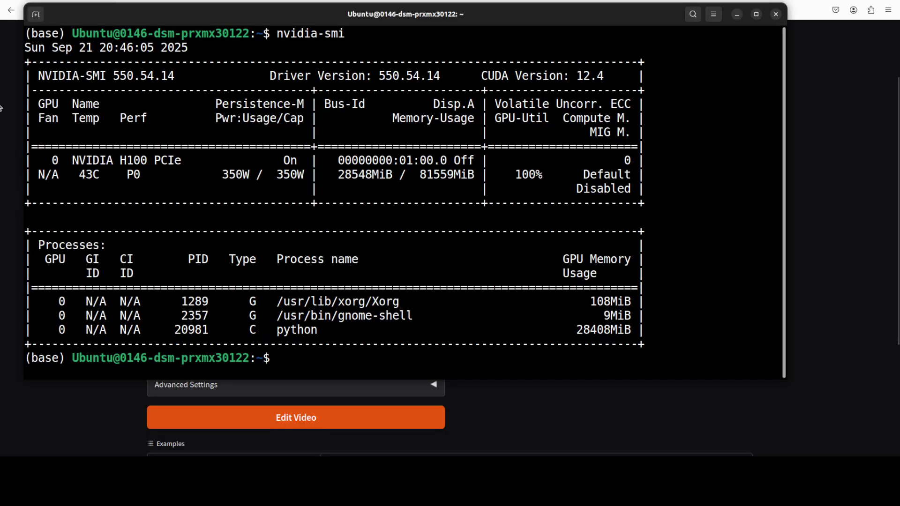
pyautogui.press('Up')
pyautogui.press('Return')
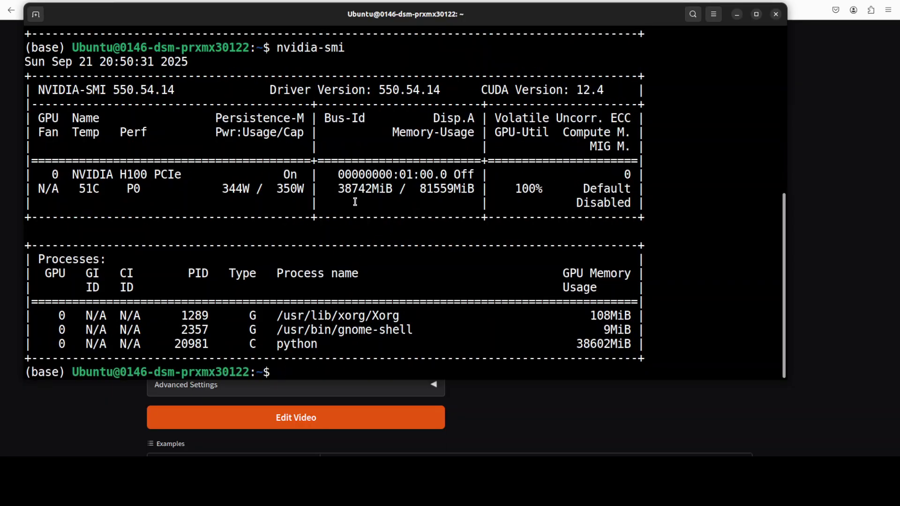
pyautogui.click(736, 16)
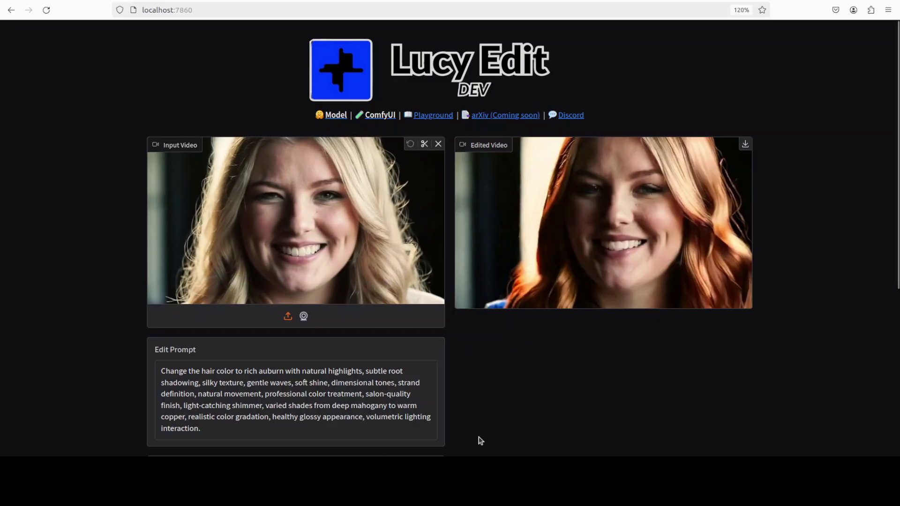
# - Replay the edited clip twice to watch the woman's new auburn hair
pyautogui.moveTo(471, 295)
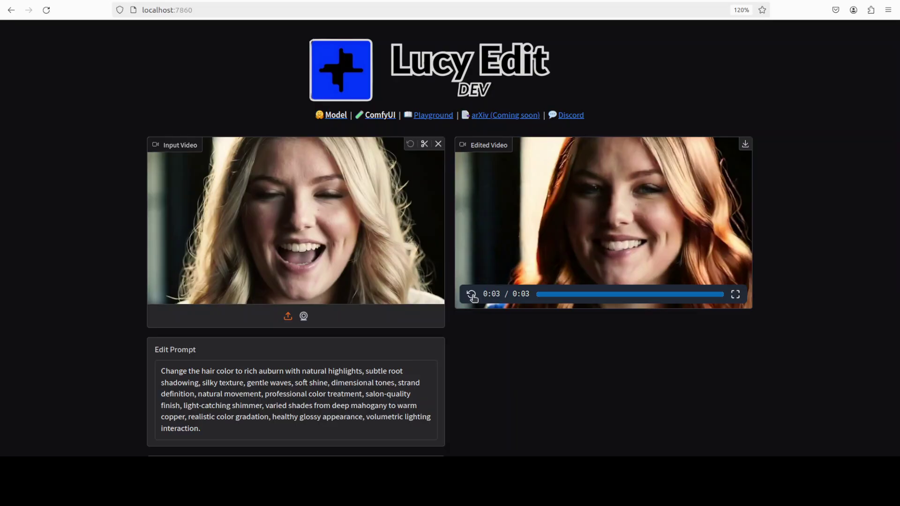
pyautogui.click(471, 295)
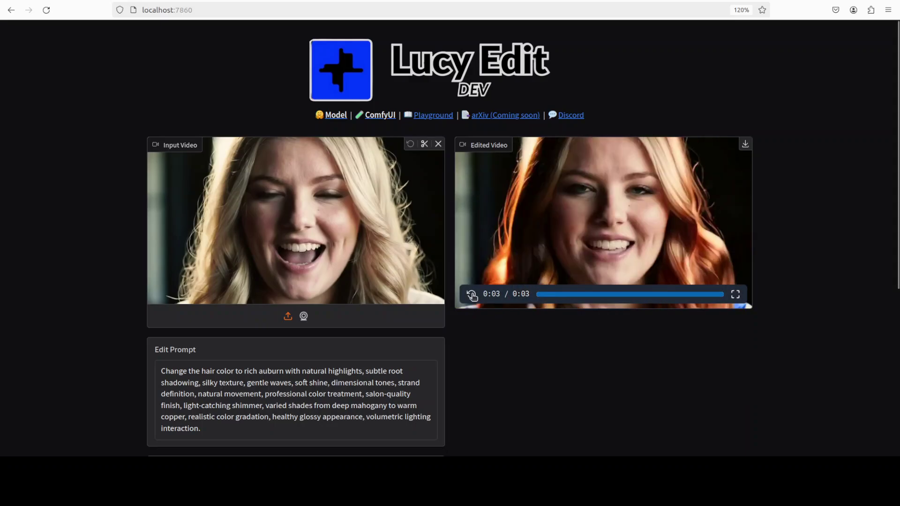
pyautogui.click(472, 296)
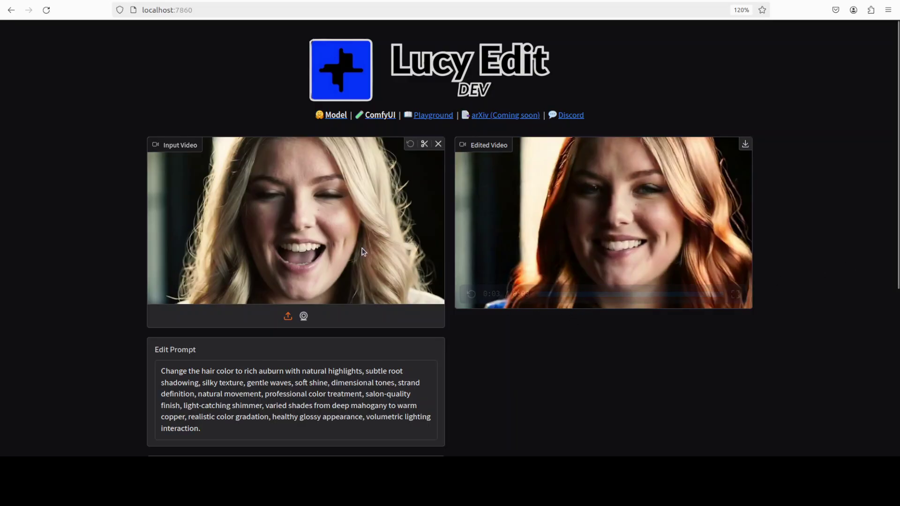
# - Replace the woman's input clip with fahd.mp4
pyautogui.click(438, 145)
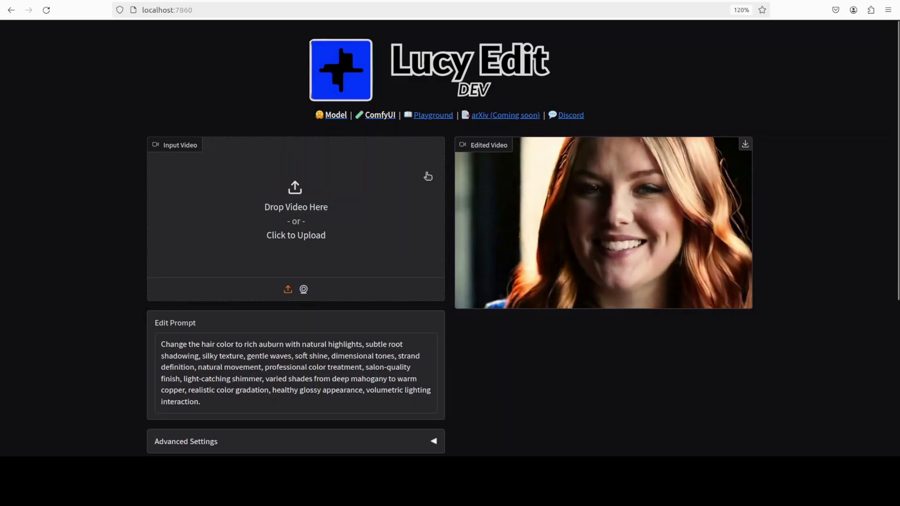
pyautogui.click(287, 215)
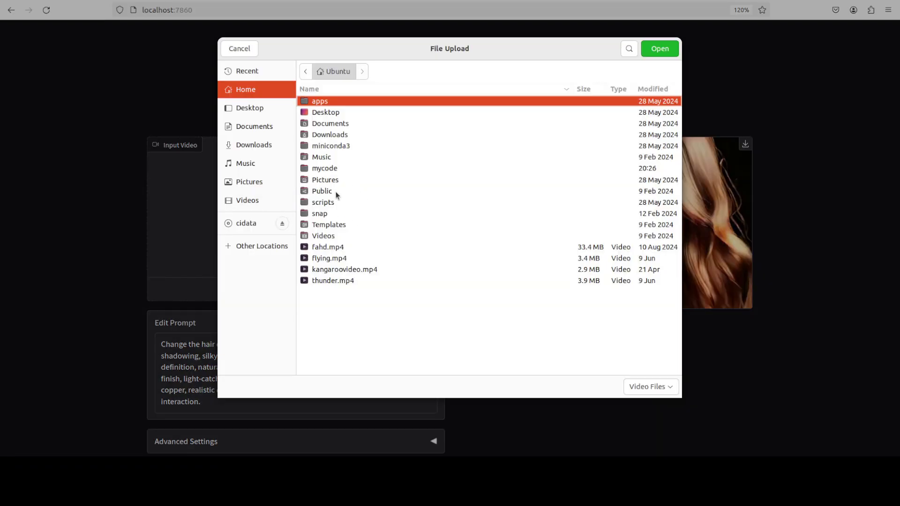
pyautogui.click(336, 248)
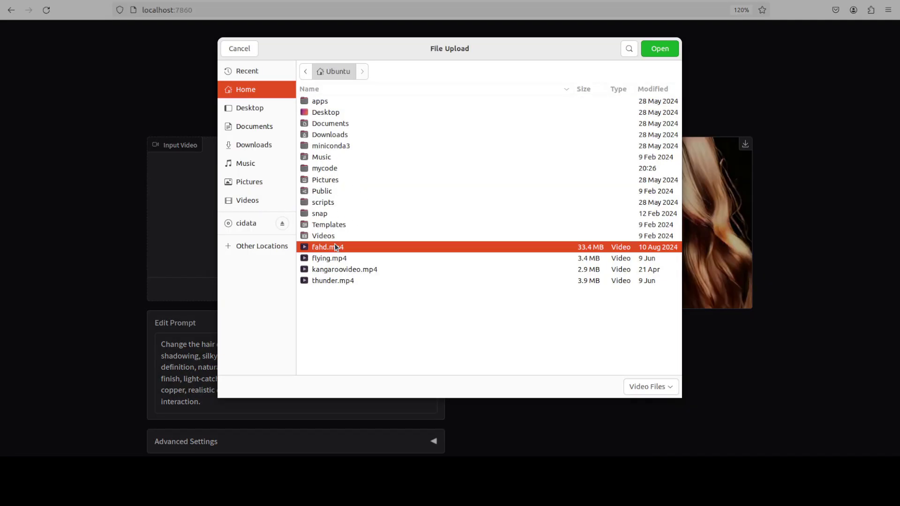
pyautogui.doubleClick(336, 248)
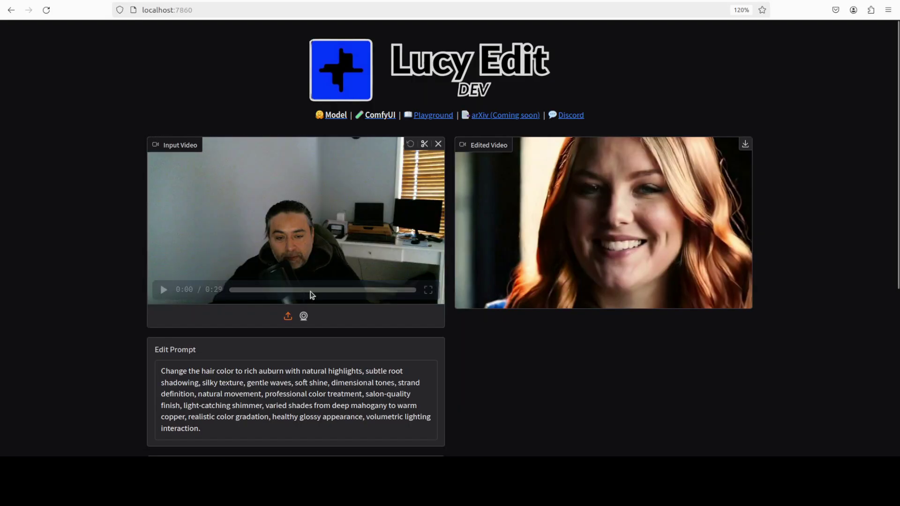
# - Overwrite the edit prompt with the scarlet macaw on the man's left shoulder prompt
pyautogui.click(257, 383)
pyautogui.hotkey('ctrl', 'a')
pyautogui.write("Add a colorful scarlet macaw parrot perched on the man's left shoulder, bright red and blue wing feathers with yellow accents, curved black beak, intelligent dark eyes, talons gripping fabric naturally, long tail feathers extending downward, glossy plumage catching light, slight wing adjustment for balance, natural weight distribution, soft shadow beneath bird.")
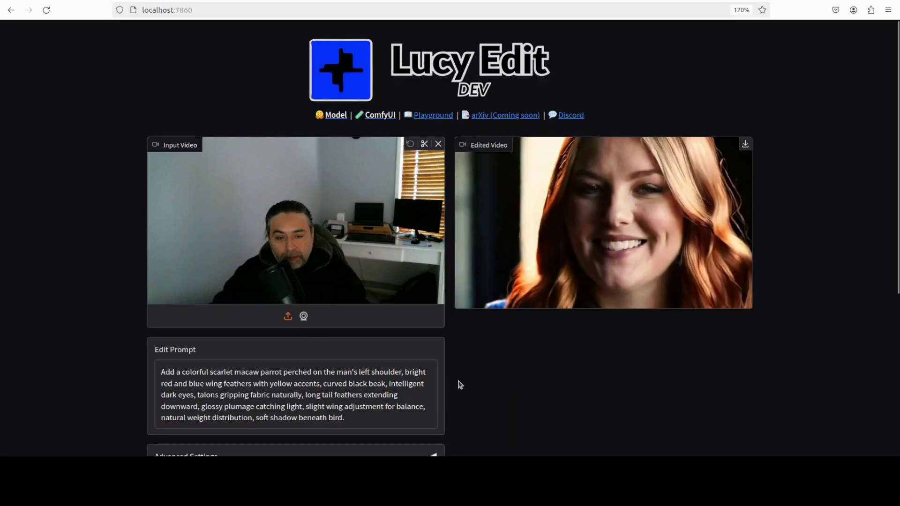
pyautogui.scroll(-3, 482, 373)
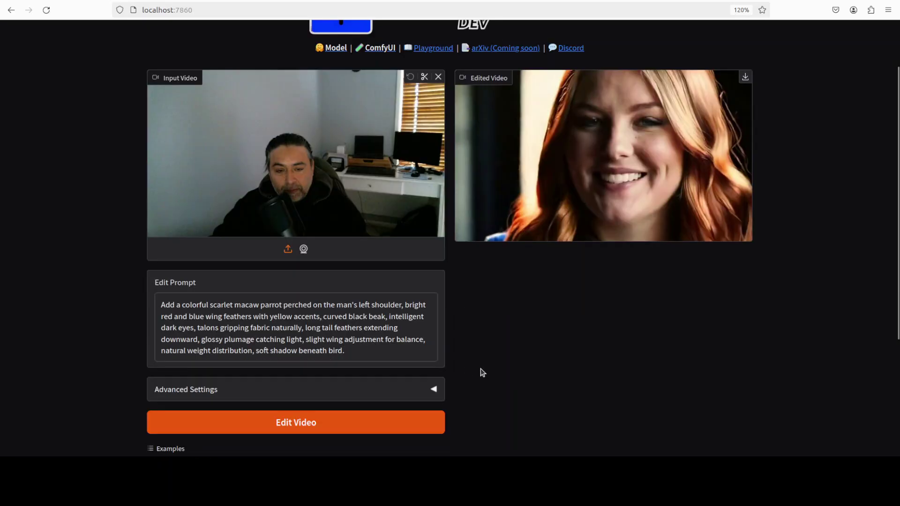
# - Run the shoulder-macaw edit on fahd.mp4 and replay the output looking for the parrot
pyautogui.click(302, 426)
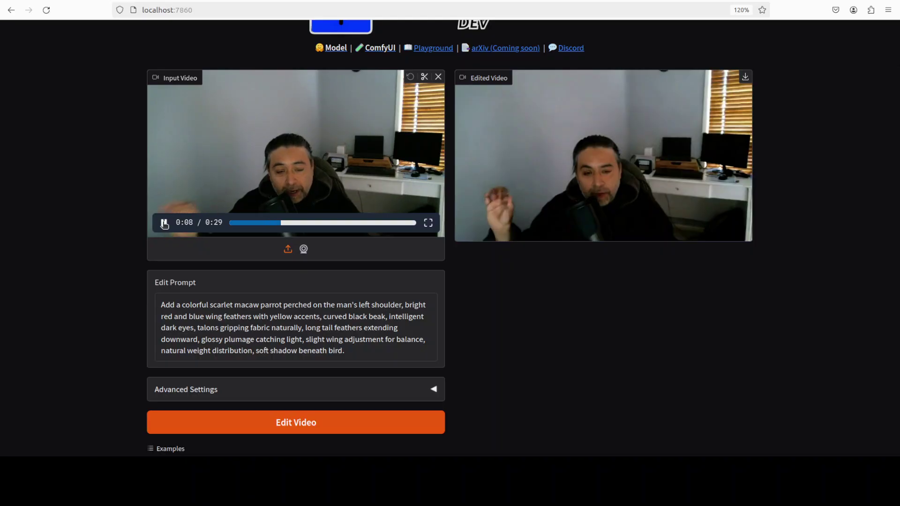
pyautogui.click(164, 223)
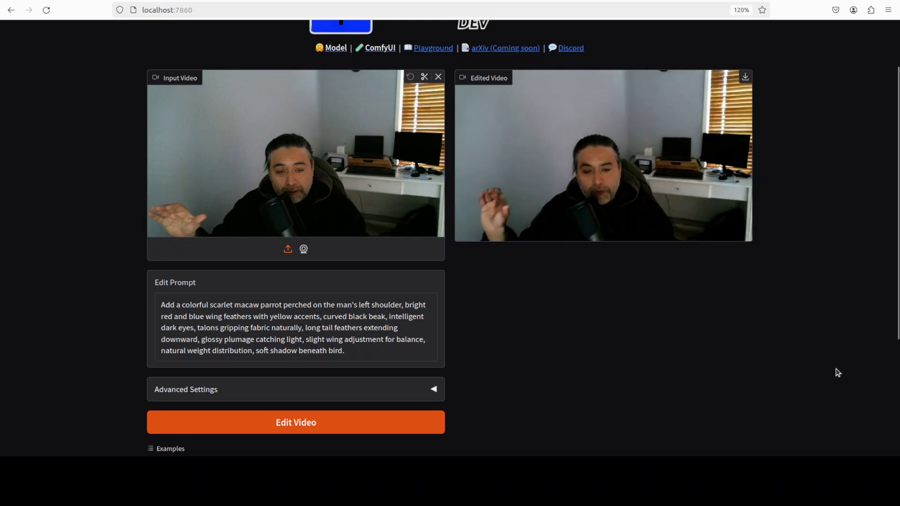
pyautogui.moveTo(468, 229)
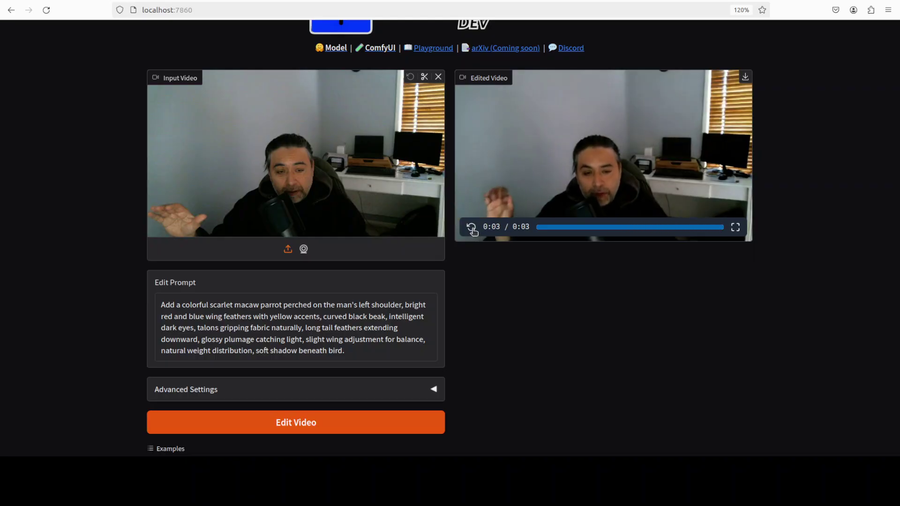
pyautogui.click(471, 228)
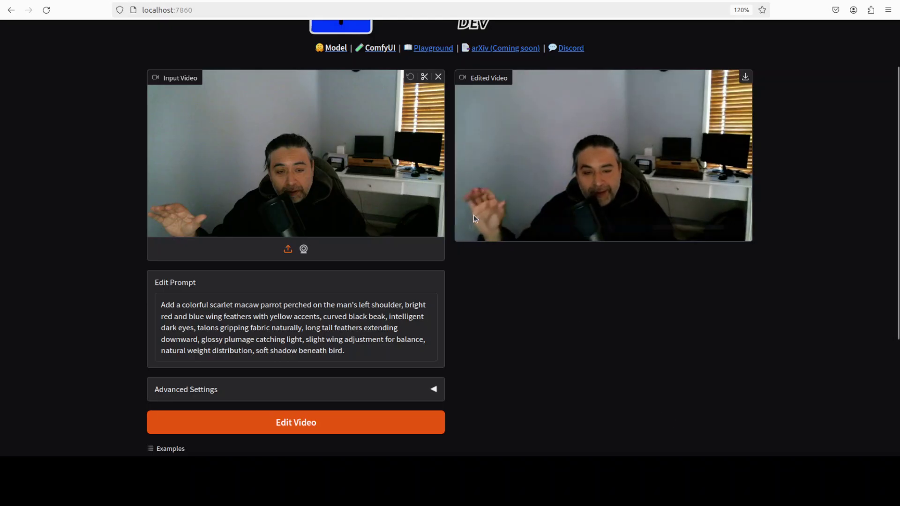
pyautogui.moveTo(472, 228)
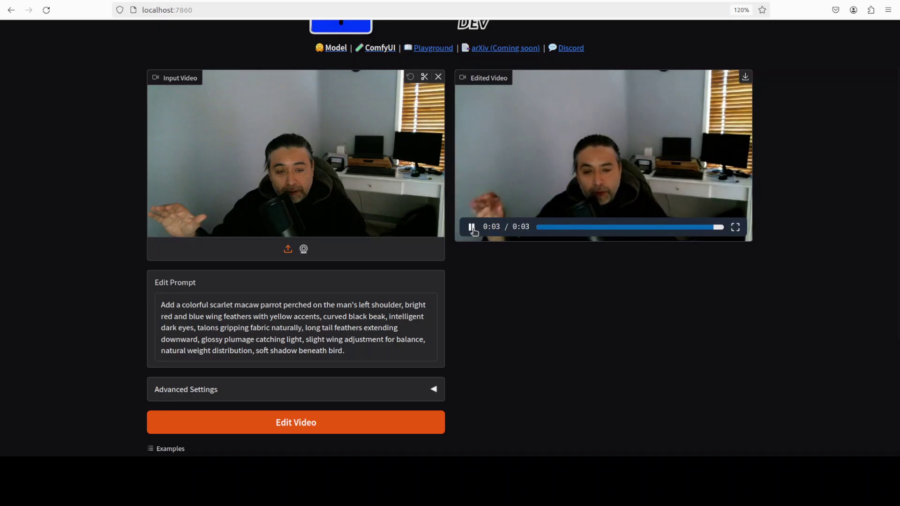
pyautogui.click(471, 228)
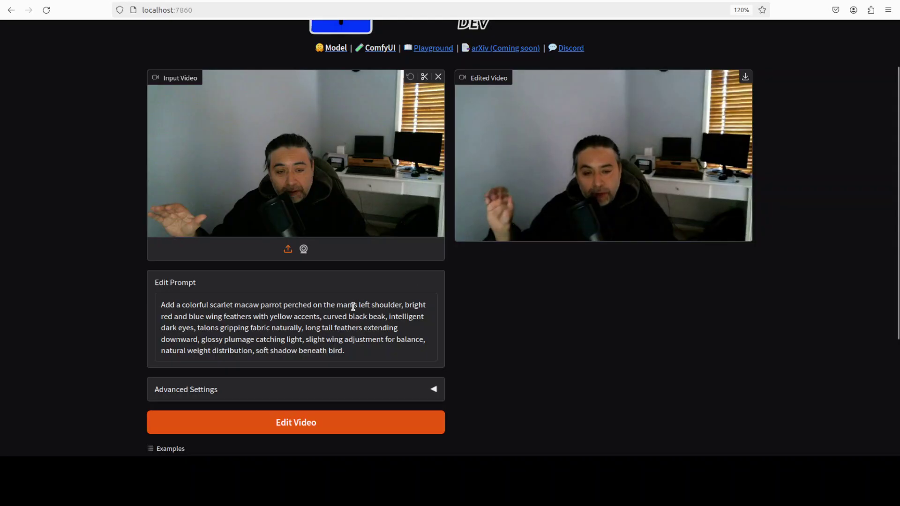
# - Change 'left shoulder,' to 'head' in the prompt and regenerate the edit
pyautogui.moveTo(359, 306); pyautogui.dragTo(401, 306)
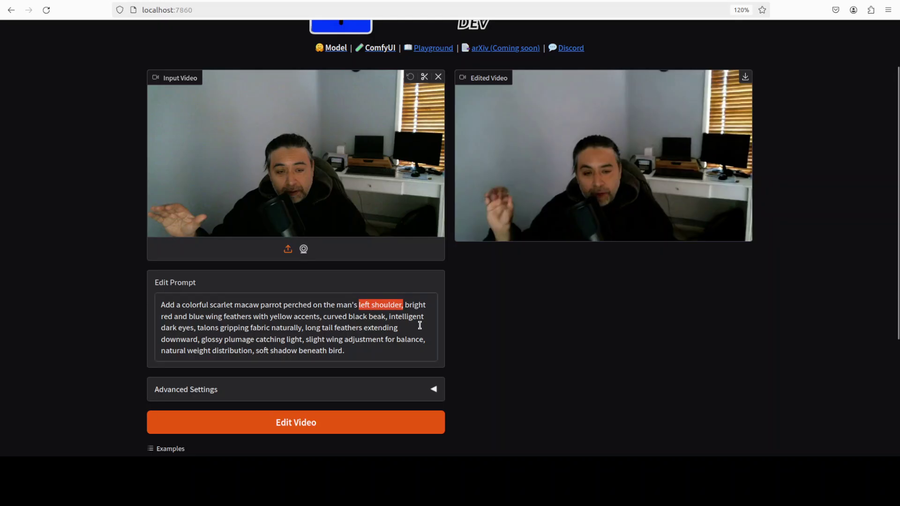
pyautogui.write('head')
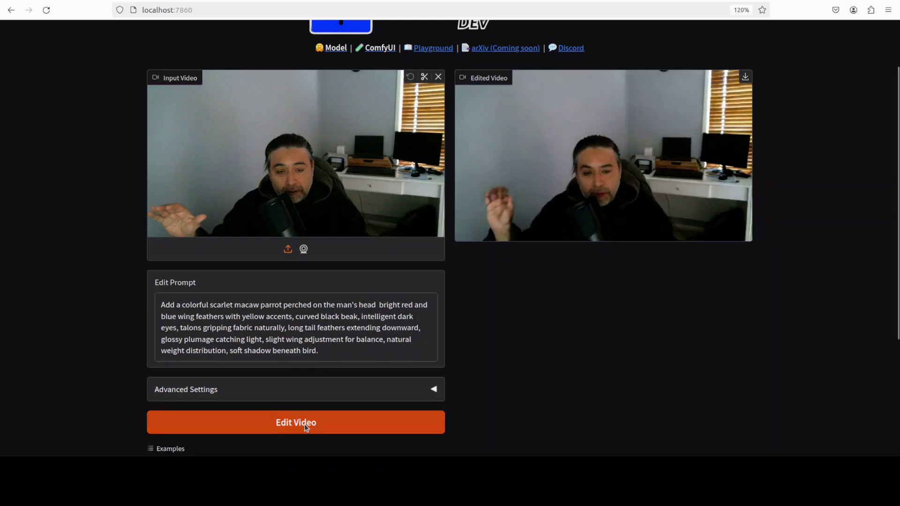
pyautogui.click(329, 412)
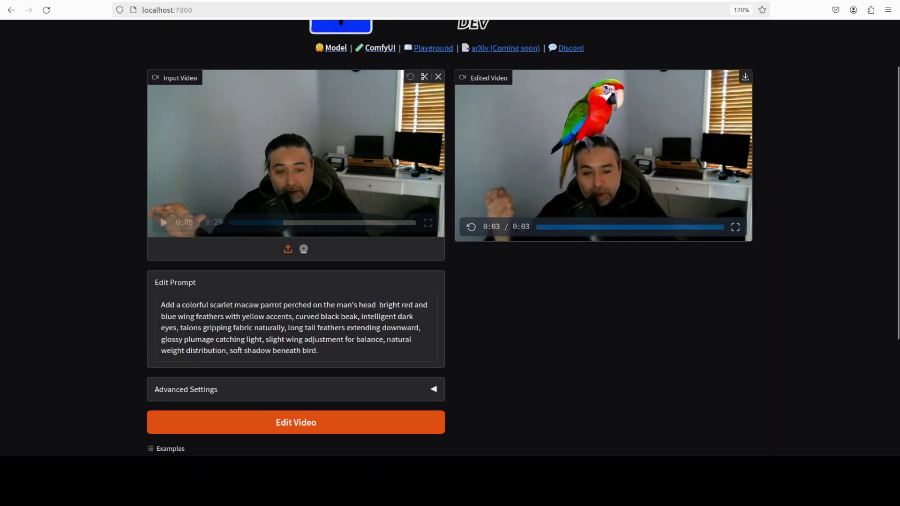
# - Replay the parrot-on-head result several times
pyautogui.click(470, 228)
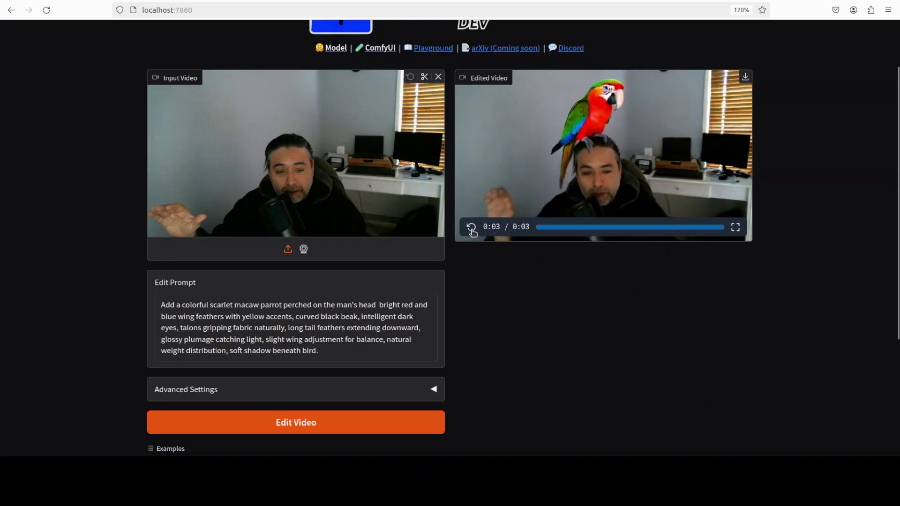
pyautogui.click(471, 228)
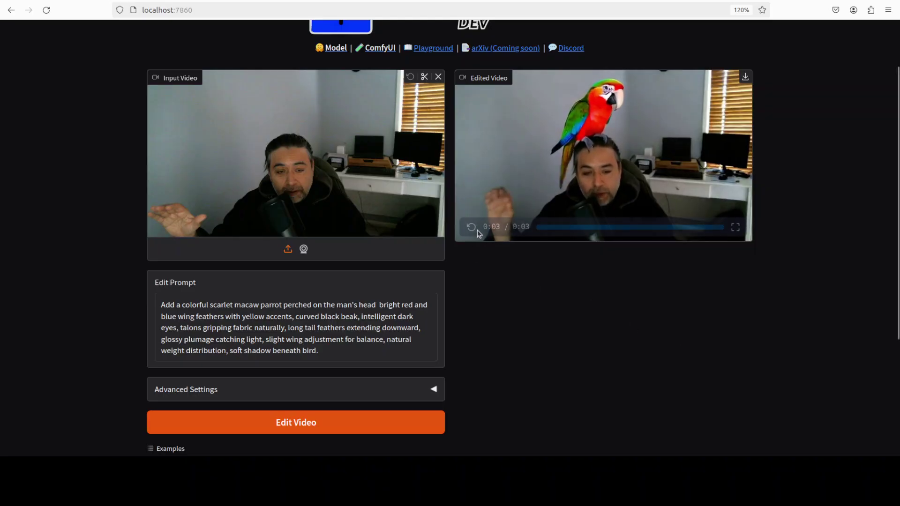
pyautogui.click(471, 227)
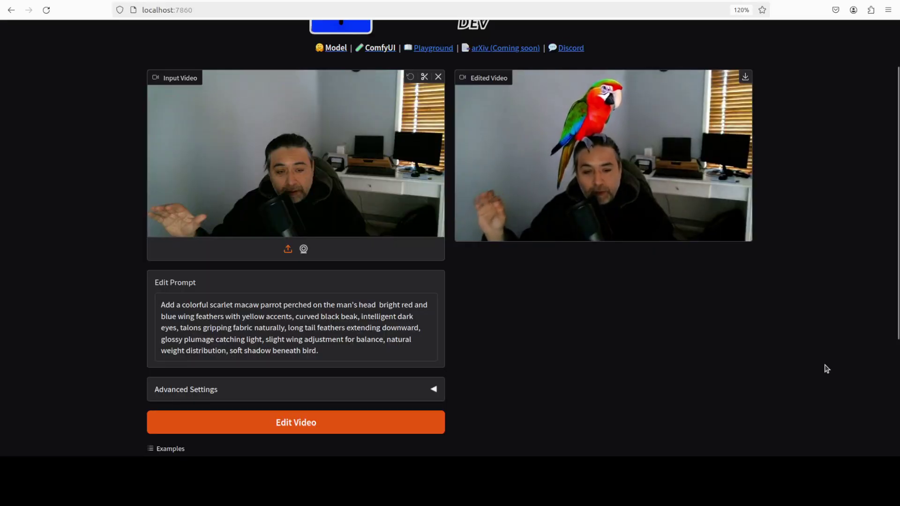
pyautogui.click(469, 229)
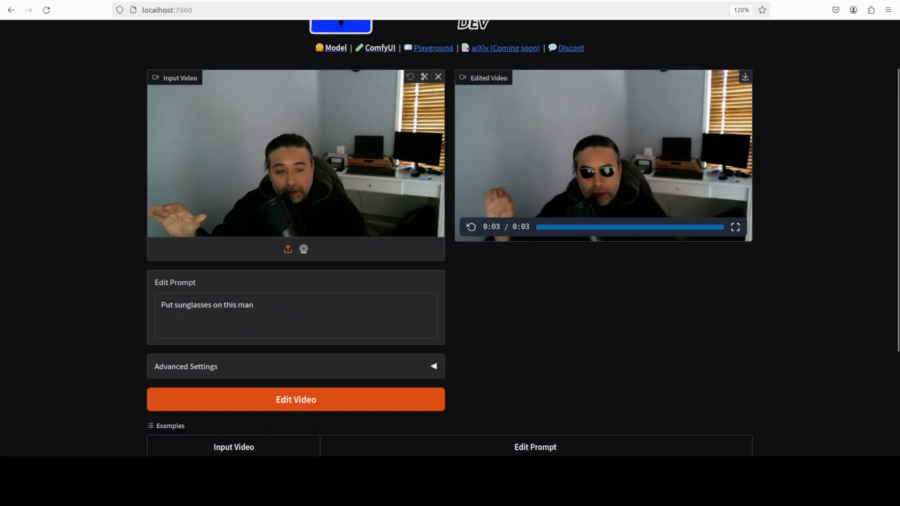
# - Replay the 'Put sunglasses on this man' edit showing him in dark sunglasses
pyautogui.click(471, 228)
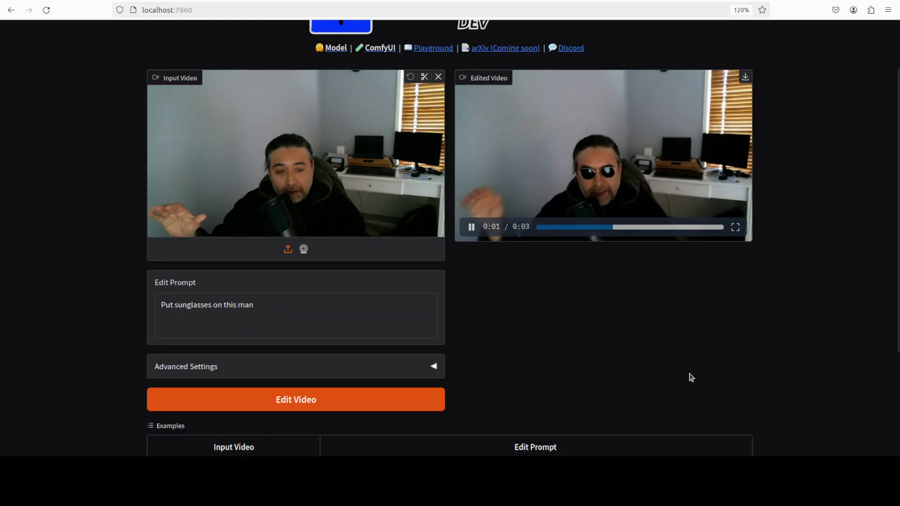